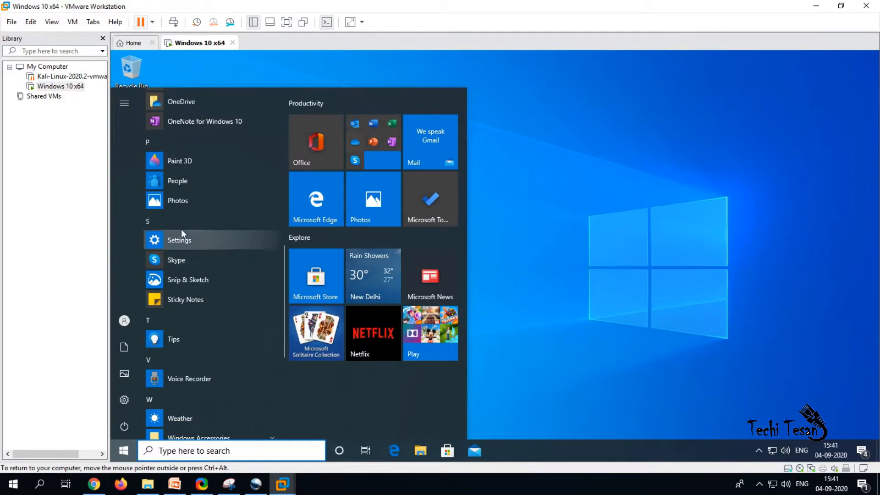
Step: From the guest Start menu's Windows Accessories, launch Notepad and type 'test'
{"action": "scroll", "coordinate": [194, 209], "scroll_direction": "down", "scroll_amount": 2}
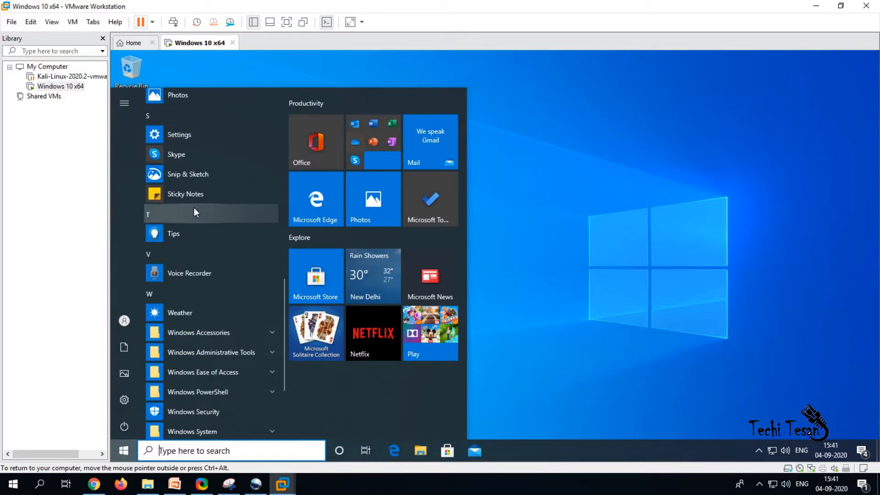
{"action": "scroll", "coordinate": [195, 209], "scroll_direction": "down", "scroll_amount": 2}
{"action": "scroll", "coordinate": [195, 207], "scroll_direction": "up", "scroll_amount": 2}
{"action": "scroll", "coordinate": [194, 207], "scroll_direction": "down", "scroll_amount": 1}
{"action": "scroll", "coordinate": [195, 206], "scroll_direction": "down", "scroll_amount": 1}
{"action": "left_click", "coordinate": [217, 253]}
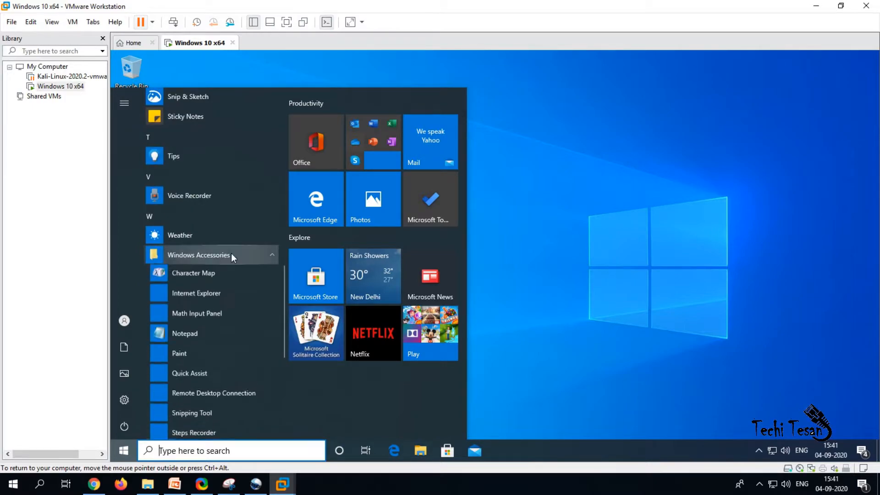
{"action": "left_click", "coordinate": [257, 312]}
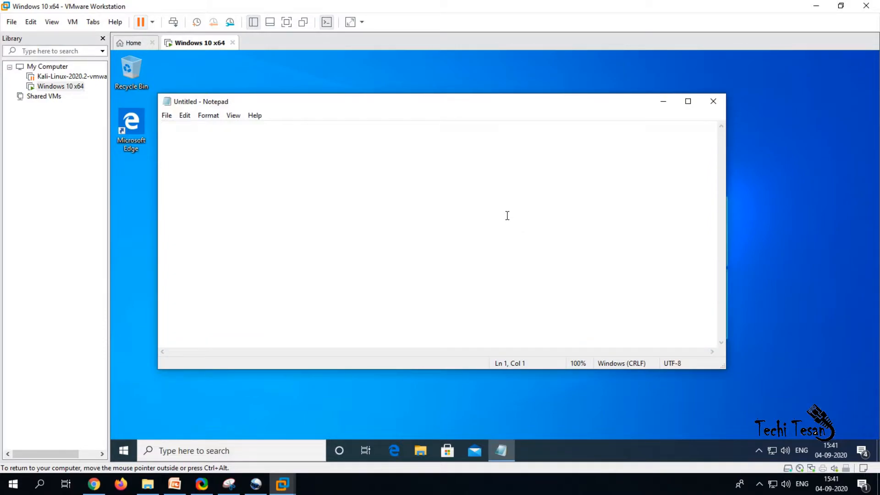
{"action": "type", "text": "test"}
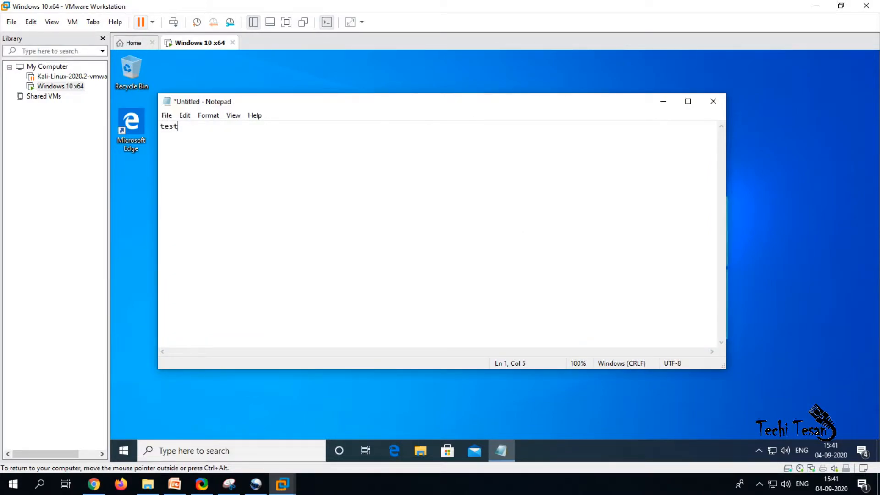
Step: Suspend the Windows 10 x64 guest using Suspend Guest from the pause dropdown
{"action": "left_click", "coordinate": [153, 23]}
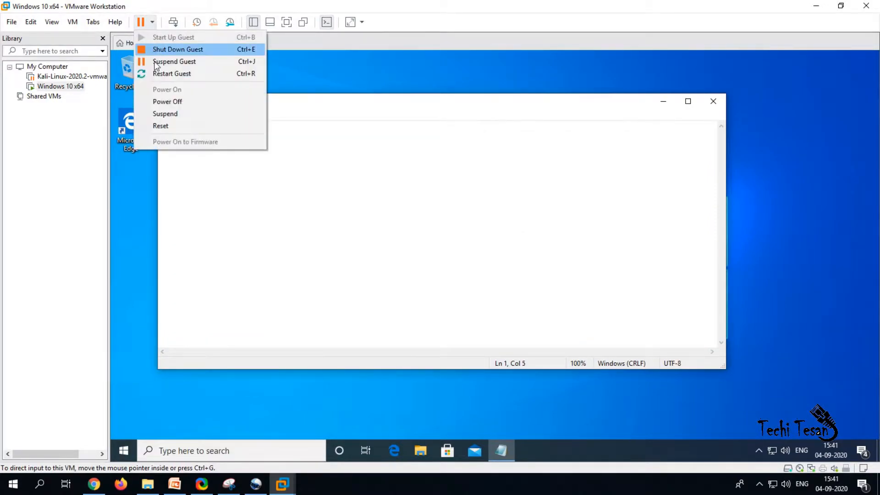
{"action": "left_click", "coordinate": [157, 62]}
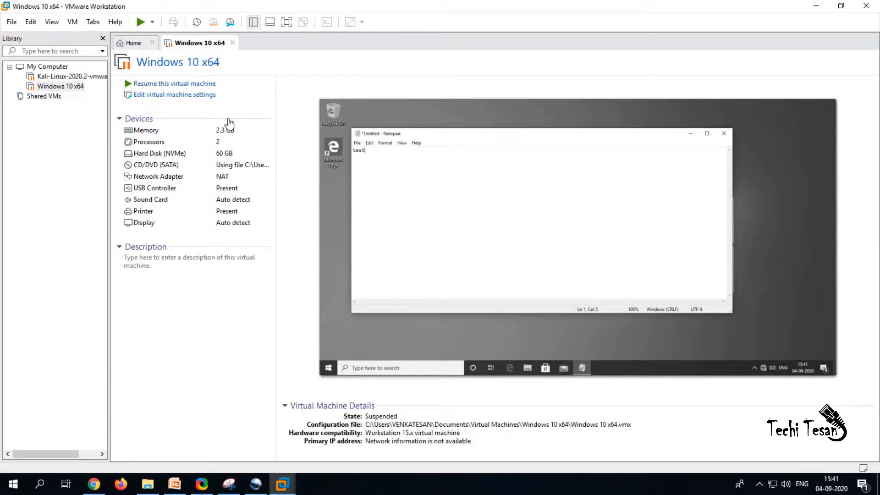
Step: Resume the suspended guest and close Notepad without saving the 'test' text
{"action": "left_click", "coordinate": [153, 22]}
{"action": "left_click", "coordinate": [155, 37]}
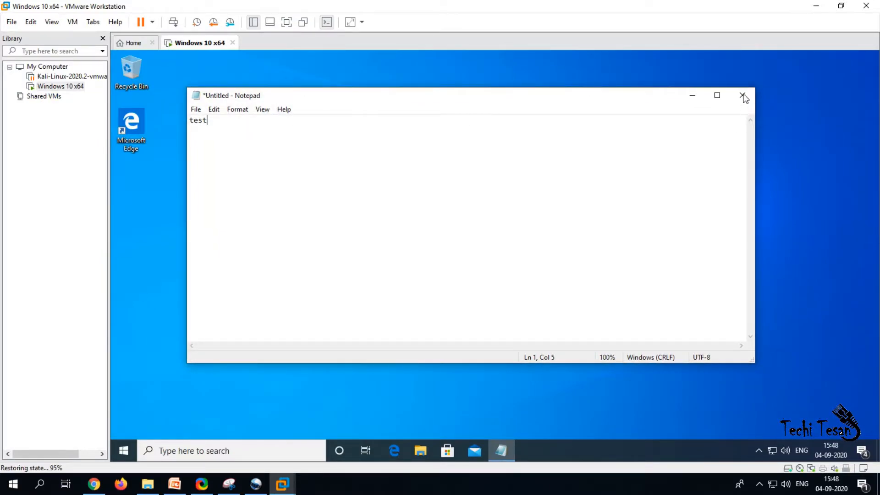
{"action": "left_click", "coordinate": [744, 96]}
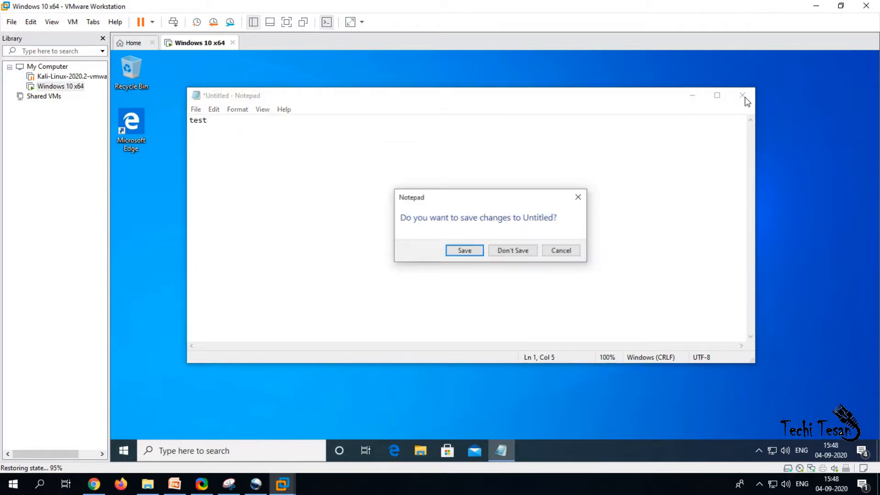
{"action": "left_click", "coordinate": [517, 252]}
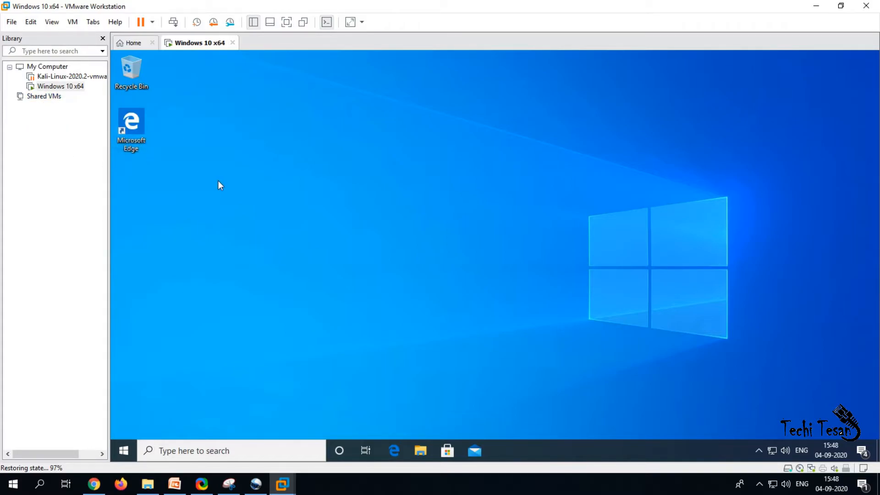
{"action": "right_click", "coordinate": [67, 88]}
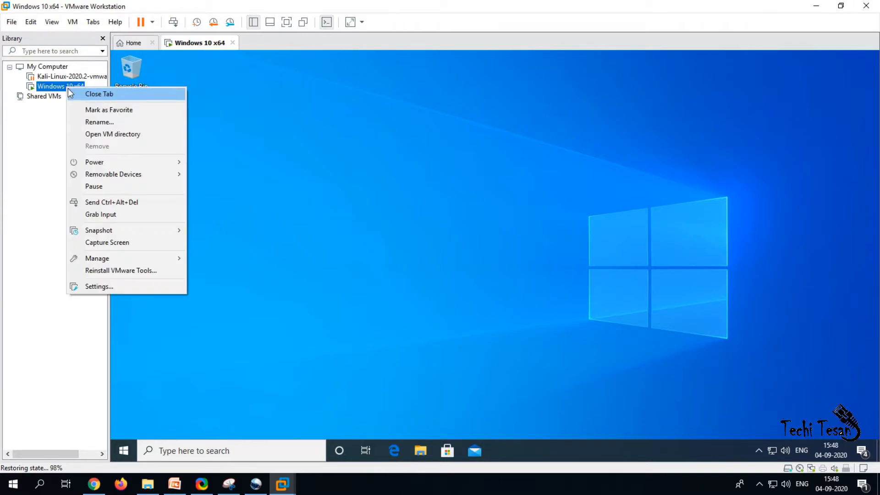
{"action": "mouse_move", "coordinate": [109, 263]}
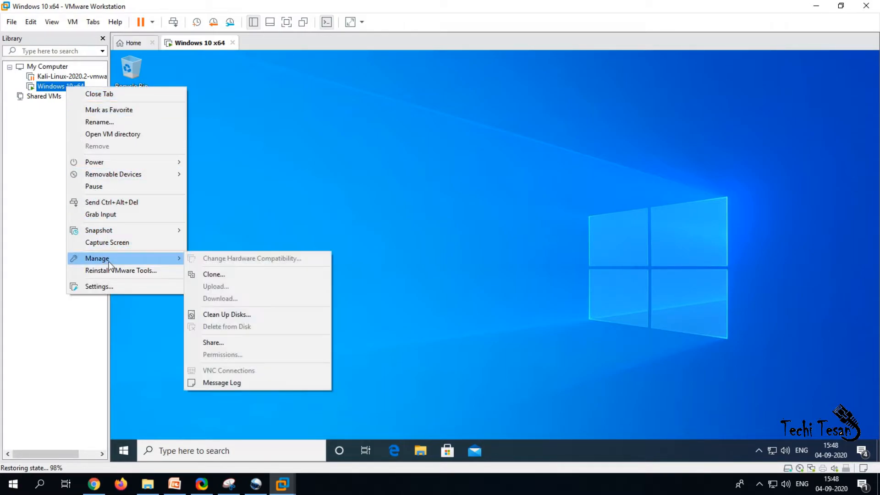
{"action": "left_click", "coordinate": [224, 278]}
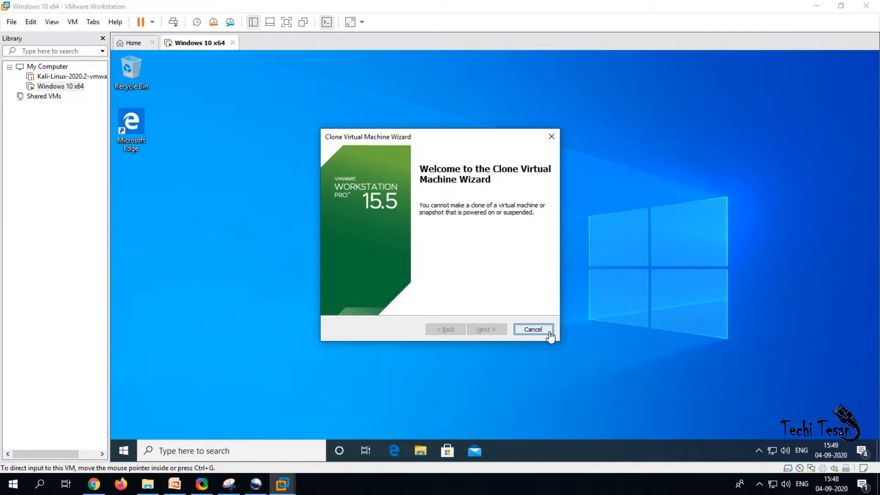
{"action": "left_click", "coordinate": [532, 330]}
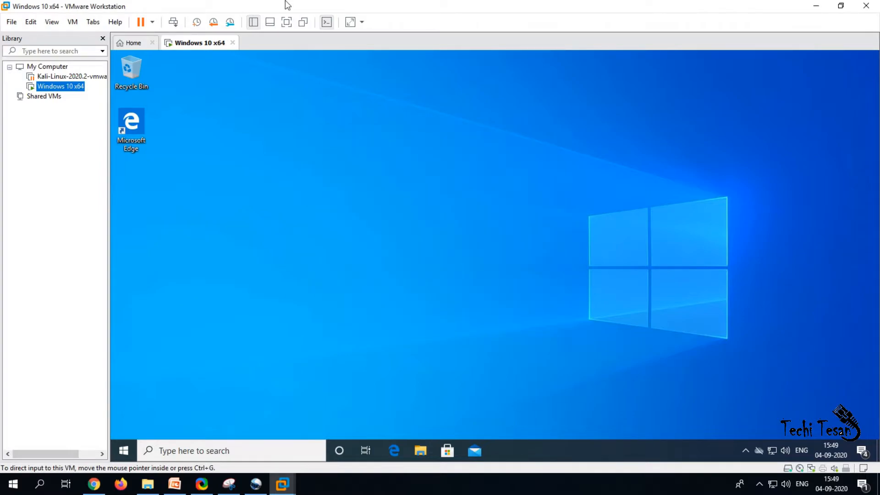
Step: Shut down the Windows 10 x64 guest via Power > Shut Down Guest and confirm
{"action": "right_click", "coordinate": [65, 94]}
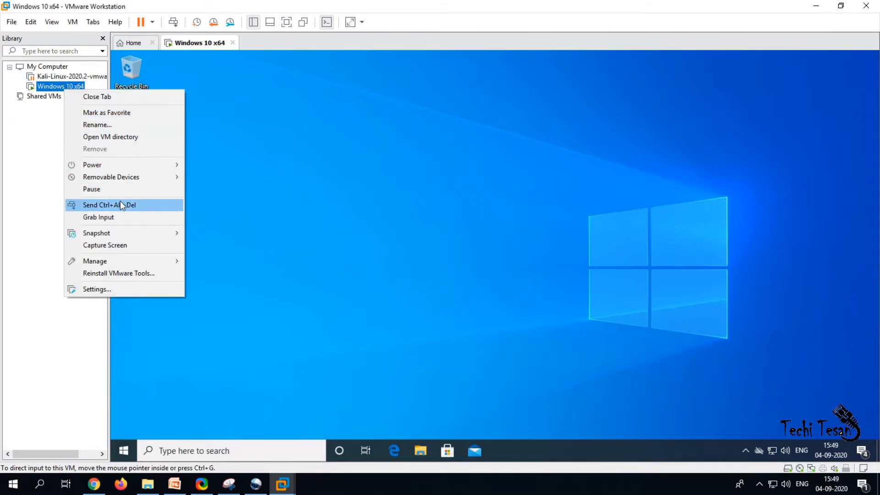
{"action": "mouse_move", "coordinate": [119, 165]}
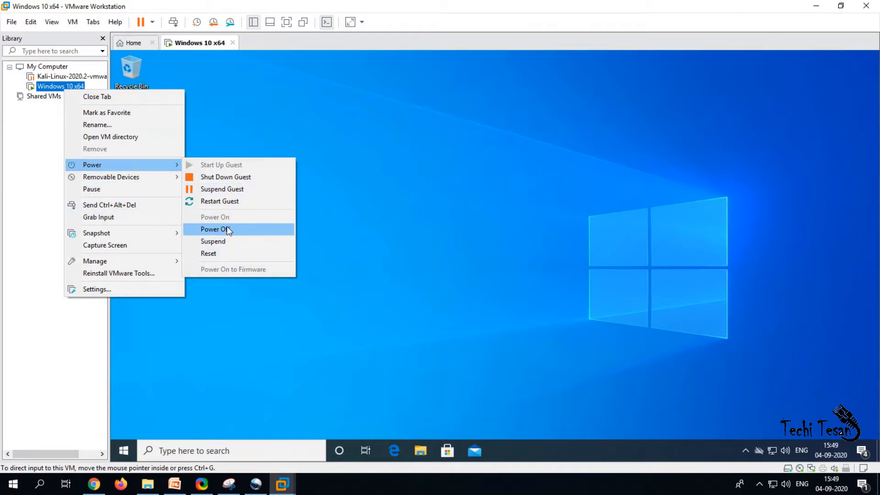
{"action": "left_click", "coordinate": [237, 178]}
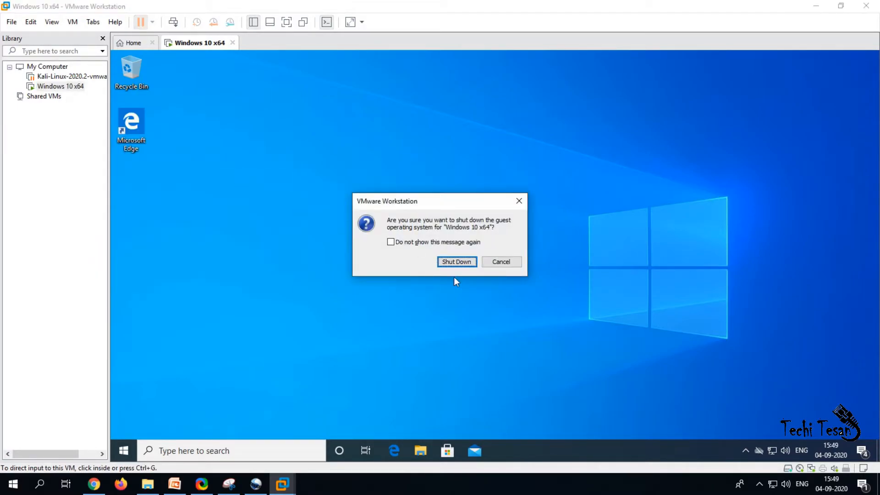
{"action": "left_click", "coordinate": [456, 262]}
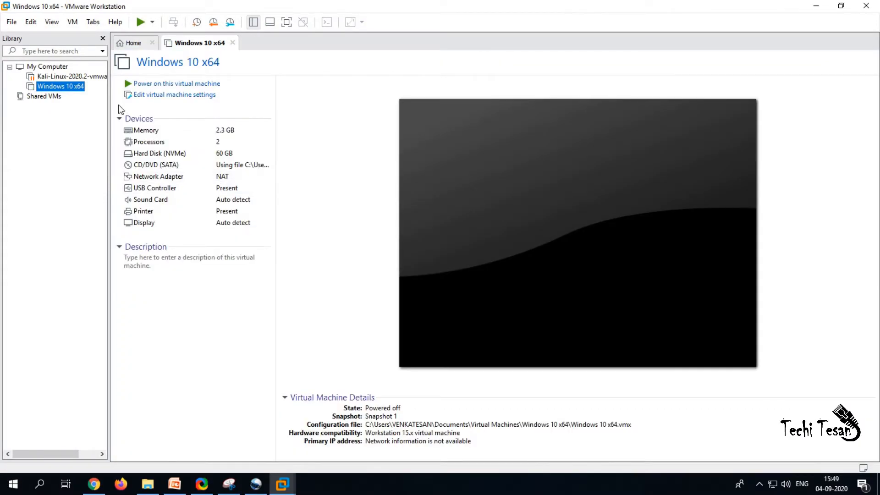
Step: Full-clone Windows 10 x64 from its current state as 'Clone of Windows 10 x64'
{"action": "right_click", "coordinate": [66, 79]}
{"action": "left_click", "coordinate": [59, 89]}
{"action": "right_click", "coordinate": [59, 91]}
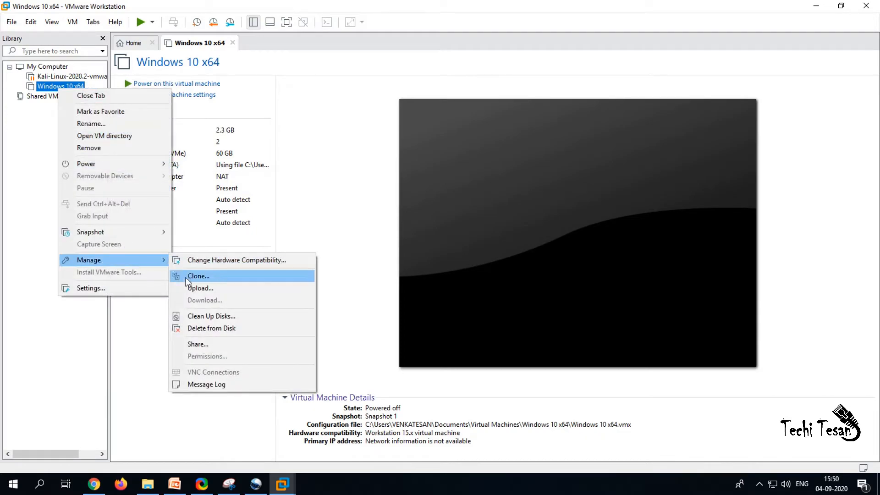
{"action": "left_click", "coordinate": [187, 276]}
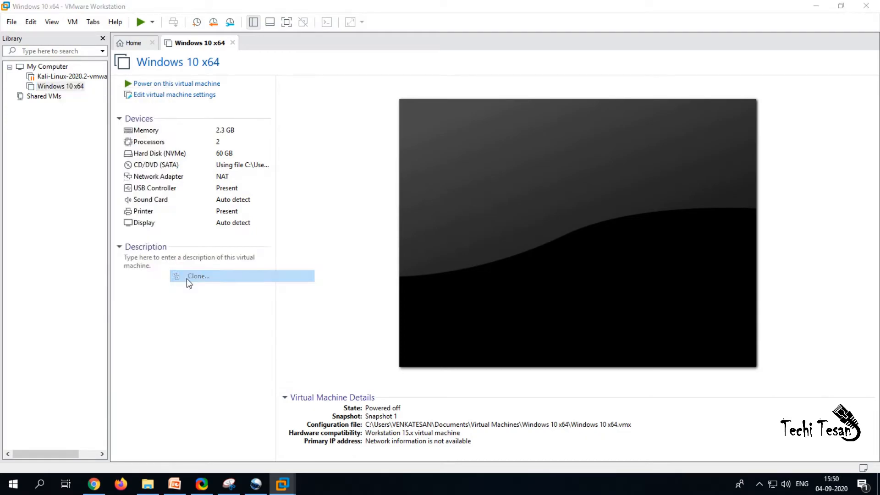
{"action": "left_click", "coordinate": [501, 333]}
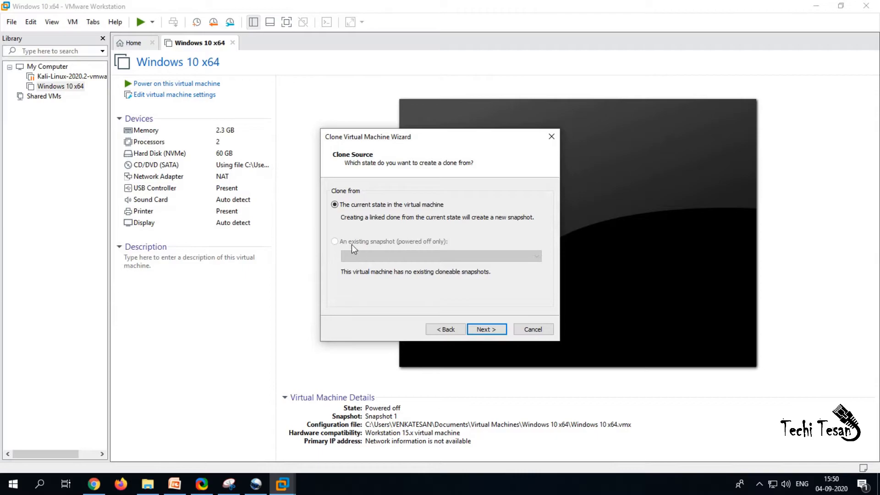
{"action": "left_click", "coordinate": [500, 330]}
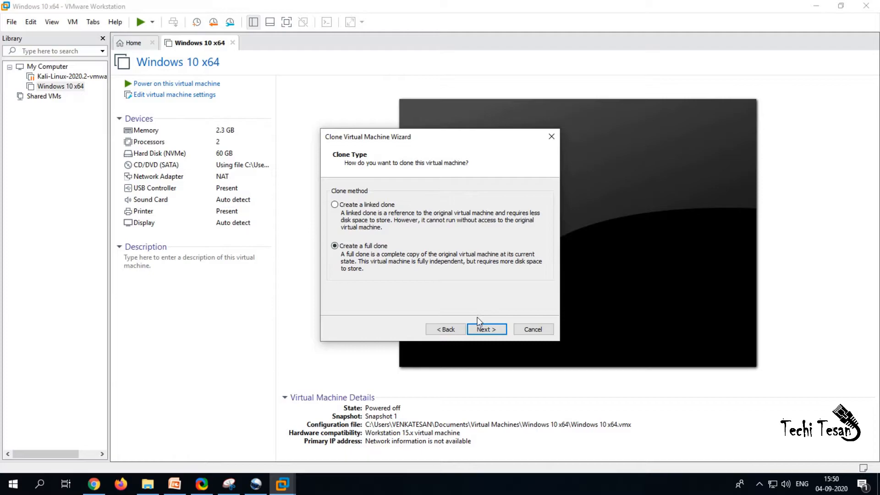
{"action": "left_click", "coordinate": [480, 331]}
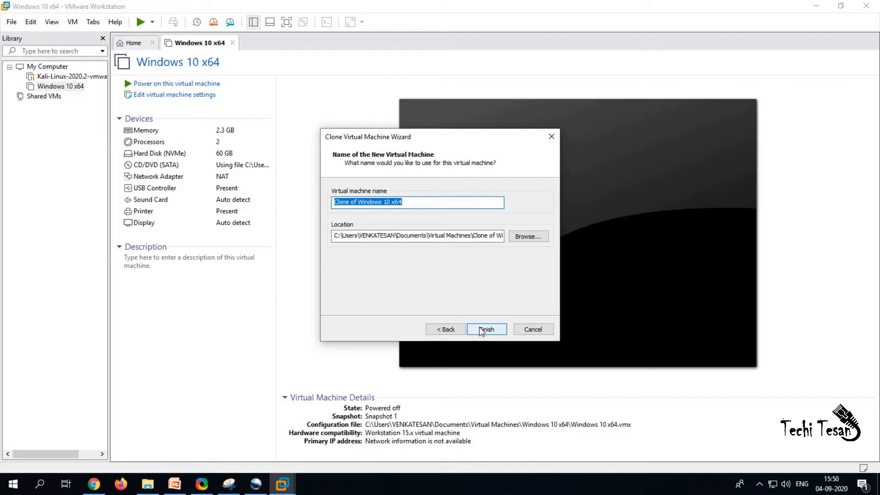
{"action": "left_click", "coordinate": [481, 330]}
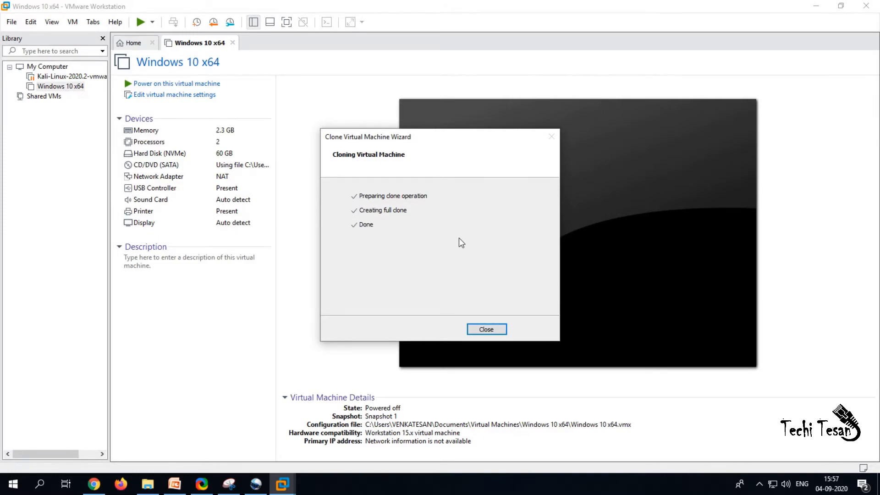
Step: Power on Clone of Windows 10 x64 and sign in via Ctrl+Alt+Del and the account password
{"action": "left_click", "coordinate": [487, 329]}
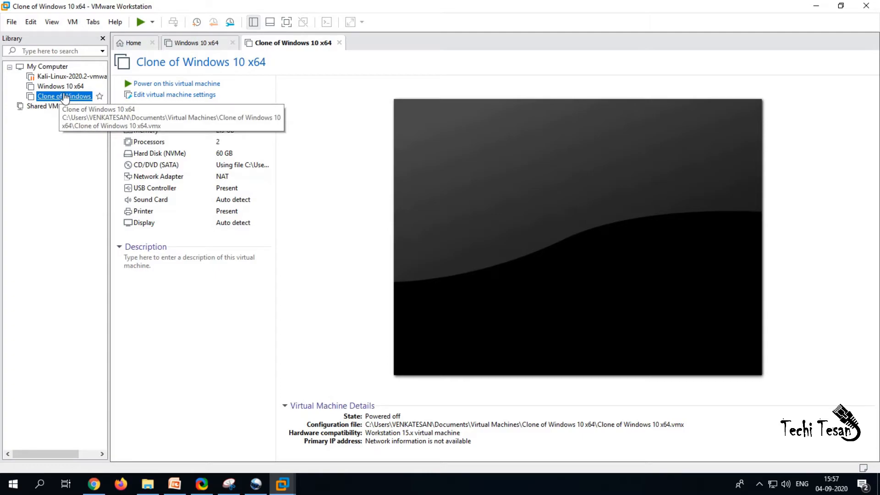
{"action": "left_click", "coordinate": [179, 85]}
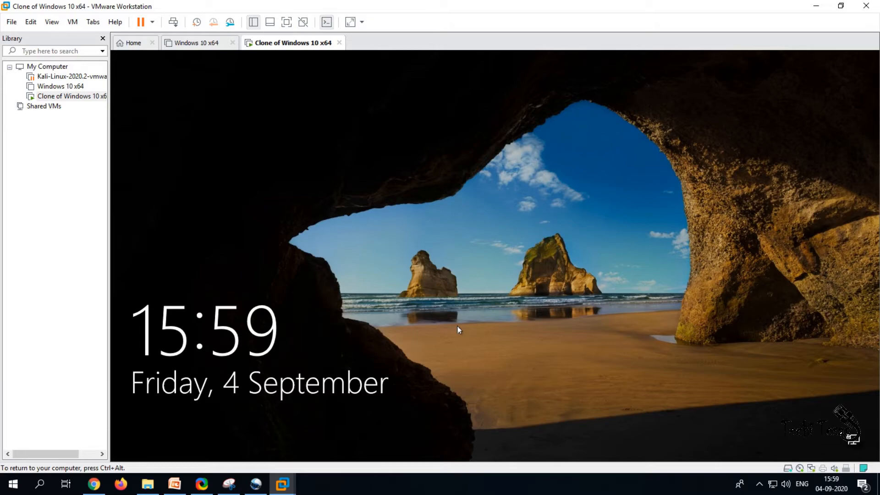
{"action": "left_click", "coordinate": [74, 22]}
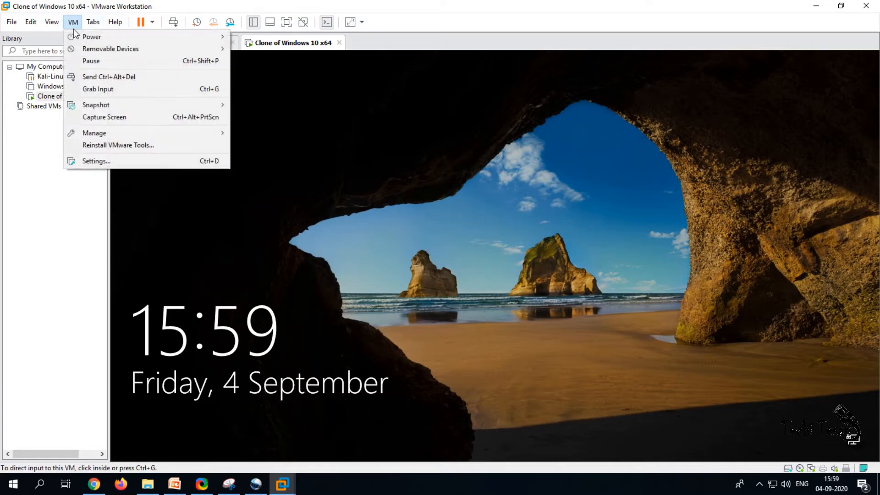
{"action": "left_click", "coordinate": [90, 76]}
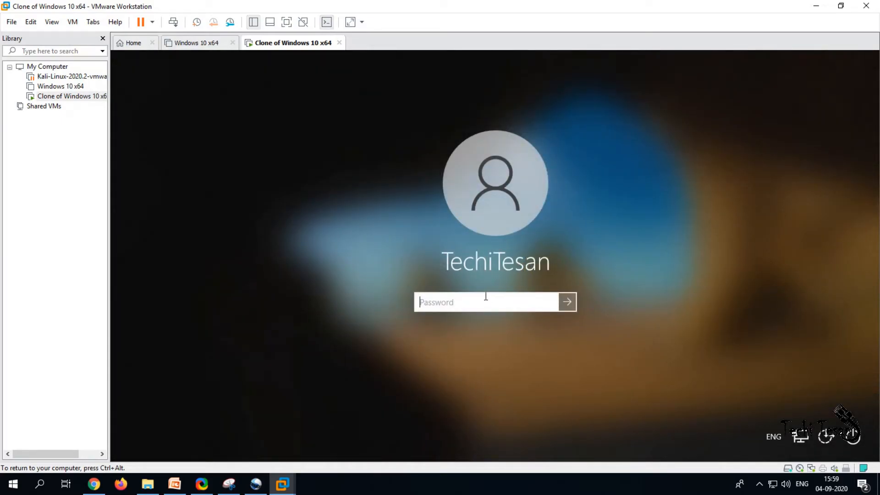
{"action": "type", "text": "••••••••••"}
{"action": "key", "text": "Return"}
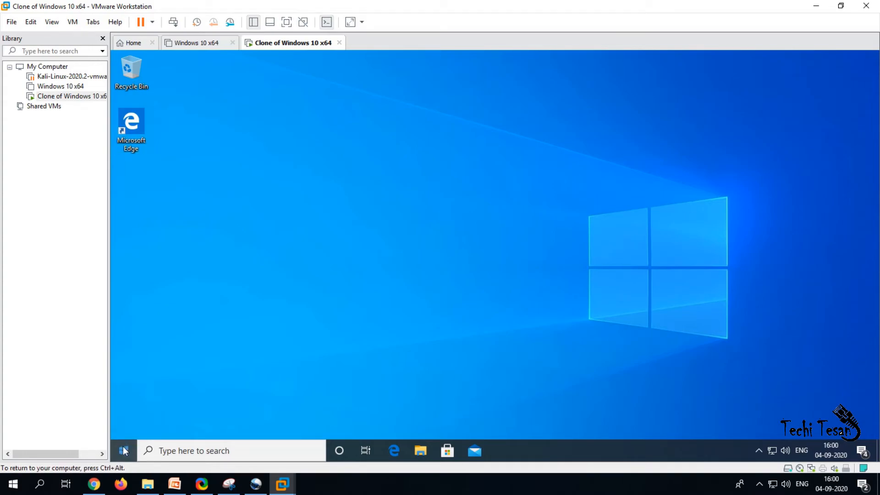
Step: Shut down the cloned guest from its Start menu and dismiss the Removable Devices notice
{"action": "left_click", "coordinate": [126, 452]}
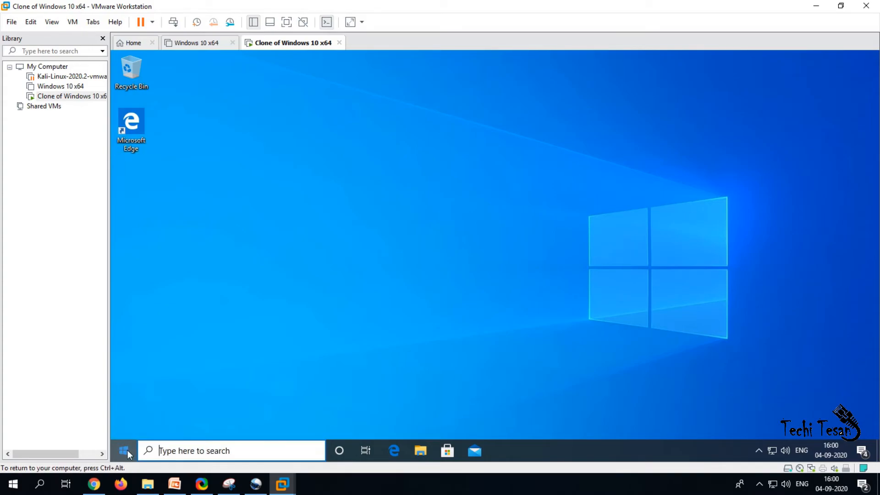
{"action": "left_click", "coordinate": [128, 454]}
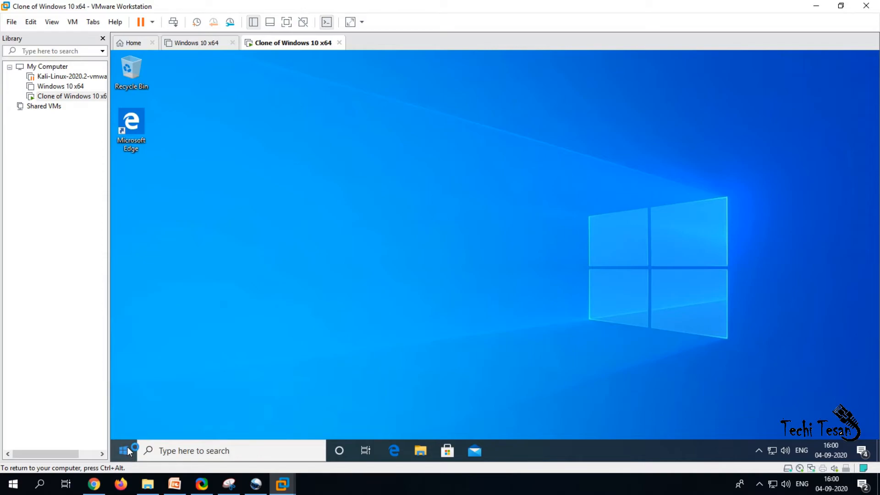
{"action": "left_click", "coordinate": [127, 452]}
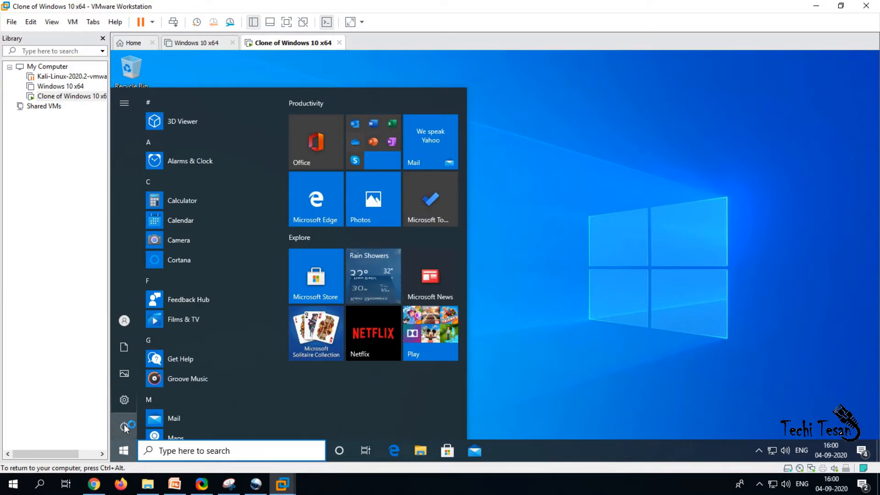
{"action": "left_click", "coordinate": [124, 425]}
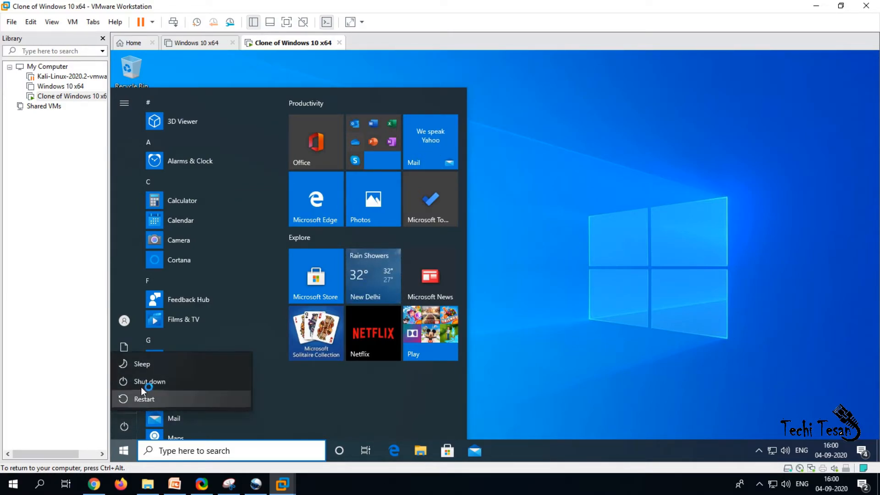
{"action": "left_click", "coordinate": [143, 382]}
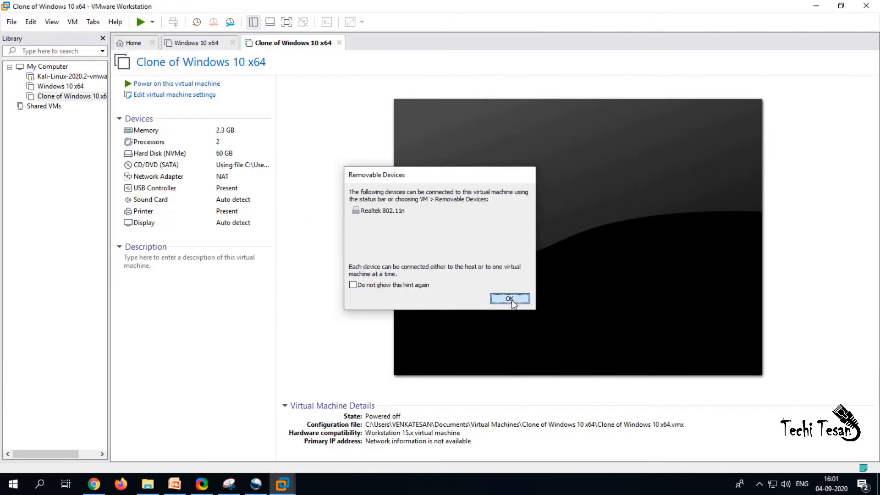
{"action": "left_click", "coordinate": [511, 300]}
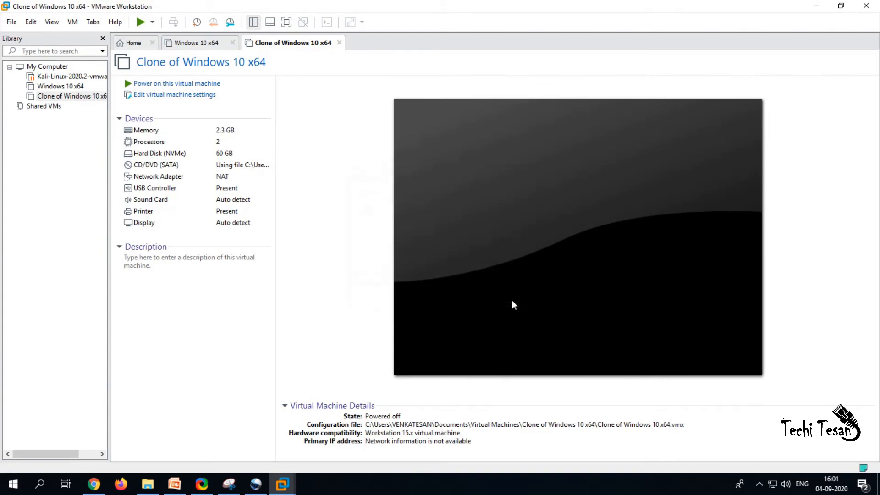
Step: Remove Clone of Windows 10 x64 from the library and confirm the removal
{"action": "right_click", "coordinate": [83, 98]}
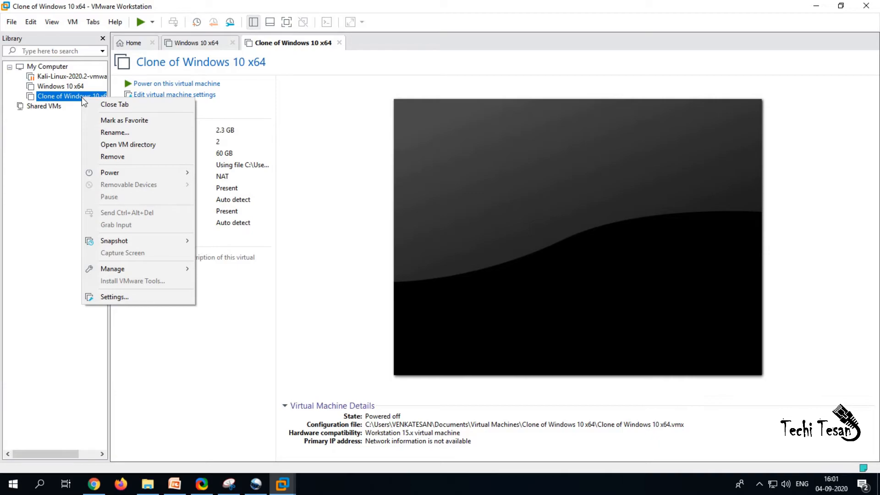
{"action": "left_click", "coordinate": [116, 160]}
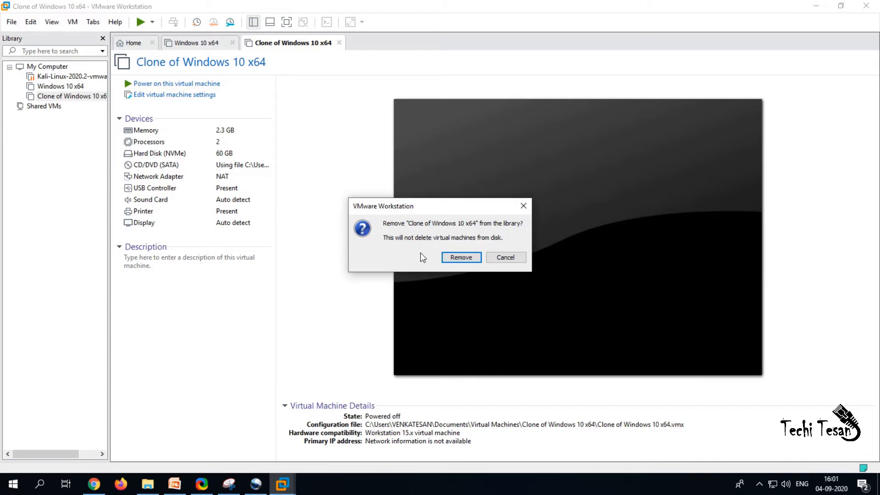
{"action": "left_click", "coordinate": [451, 254]}
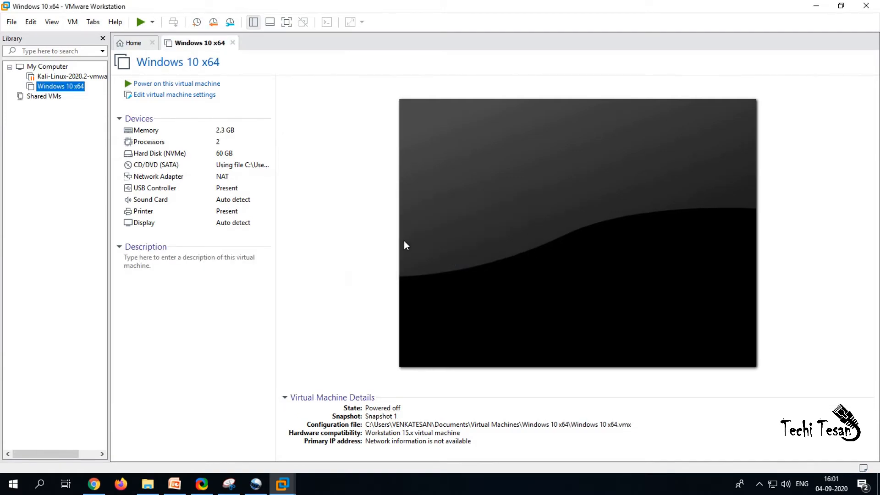
Step: Start the Windows 10 x64 guest with Power > Start Up Guest
{"action": "right_click", "coordinate": [68, 87]}
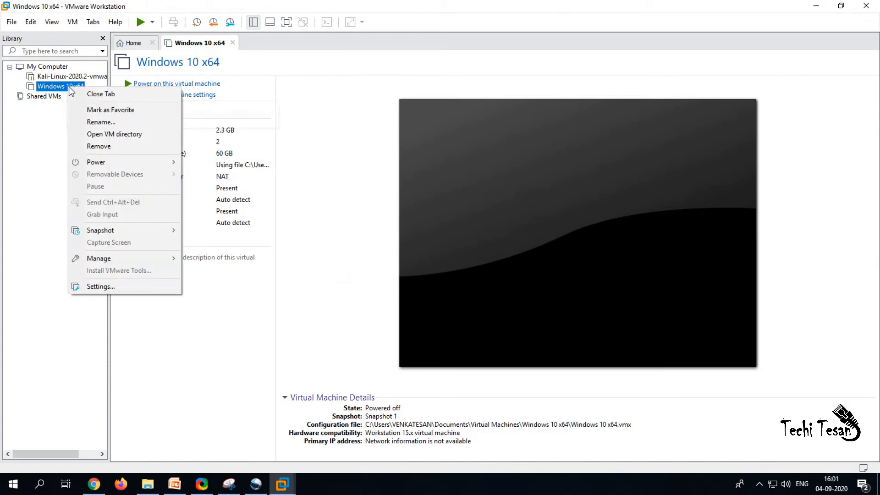
{"action": "mouse_move", "coordinate": [115, 161]}
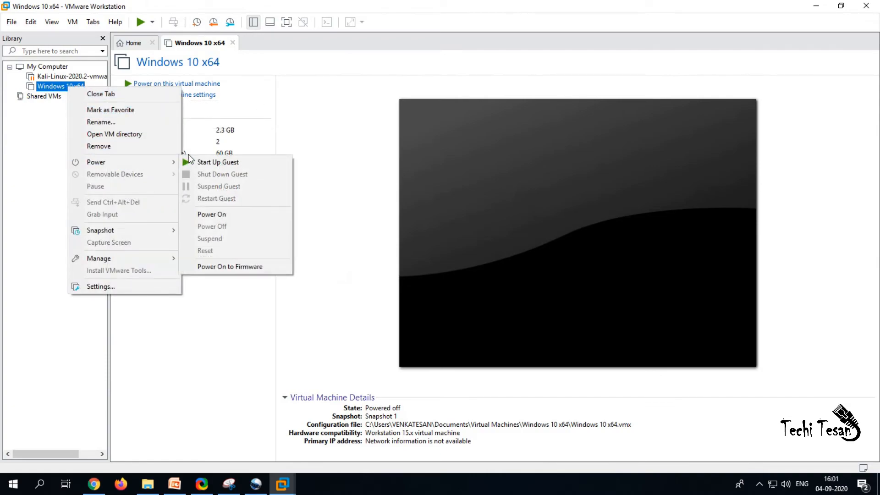
{"action": "left_click", "coordinate": [198, 163]}
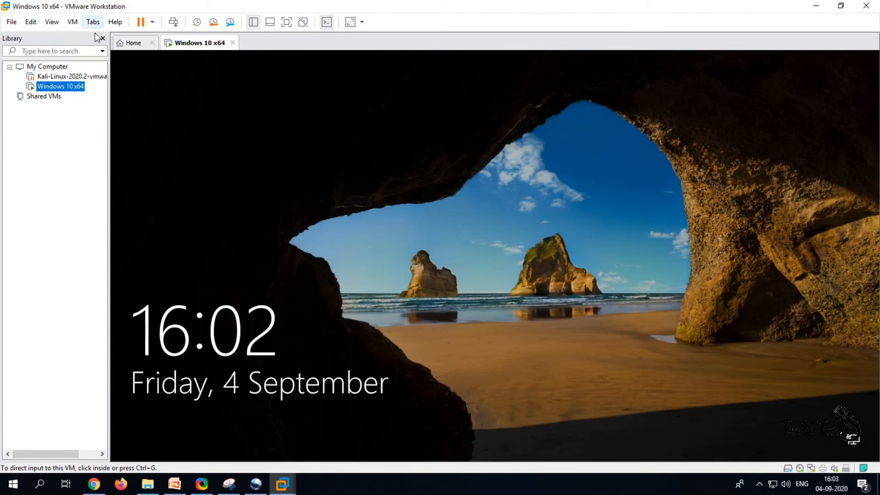
Step: Send Ctrl+Alt+Del and sign in to the guest with the account password
{"action": "left_click", "coordinate": [73, 22]}
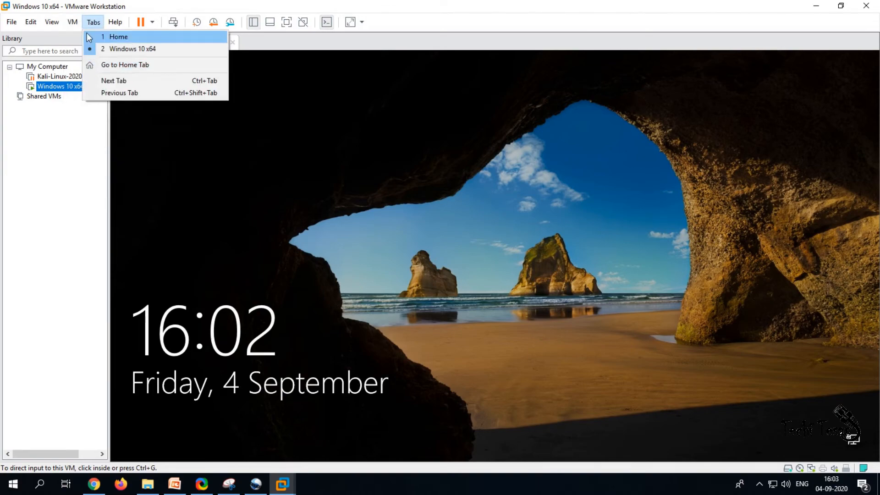
{"action": "left_click", "coordinate": [99, 77]}
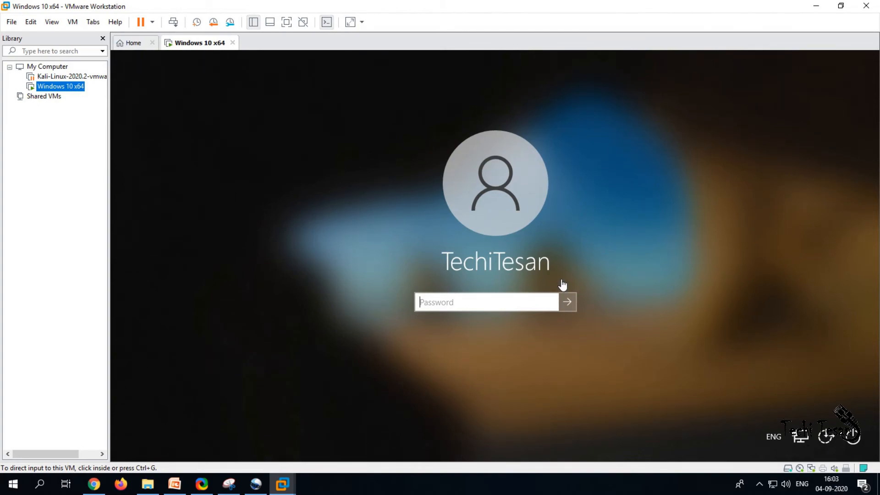
{"action": "left_click", "coordinate": [517, 302]}
{"action": "type", "text": "••••••"}
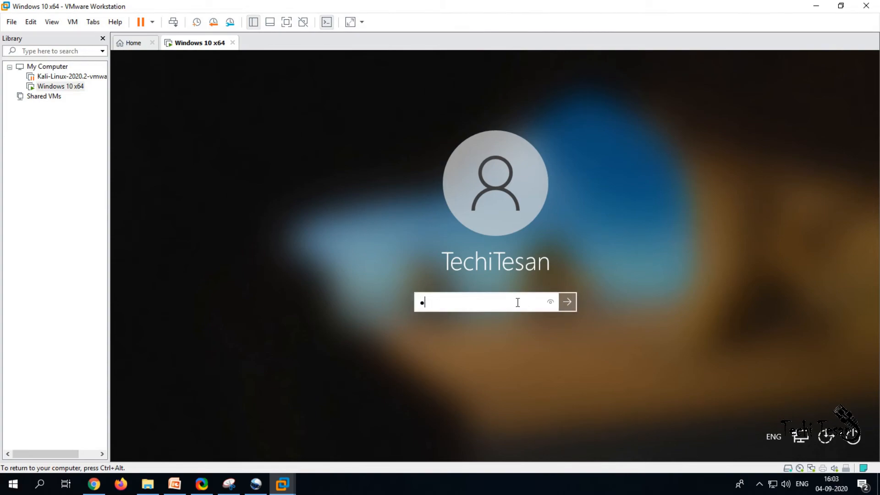
{"action": "type", "text": "••••"}
{"action": "key", "text": "Return"}
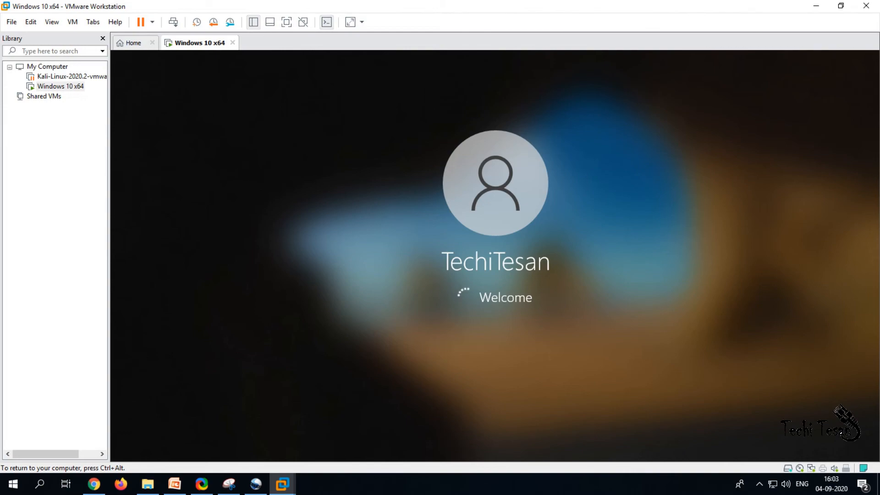